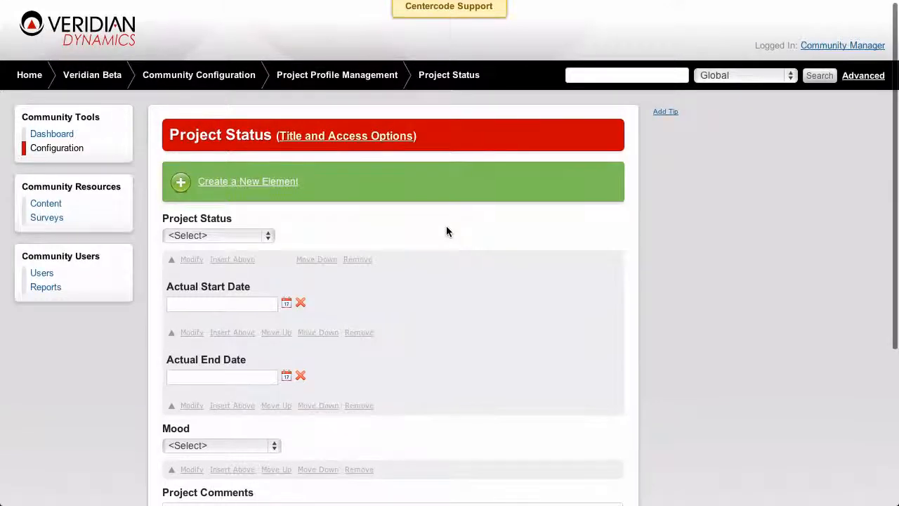
- Look over the Project Status profile form and return to the project profile list
scroll(447, 231, down, 3)
scroll(446, 225, up, 3)
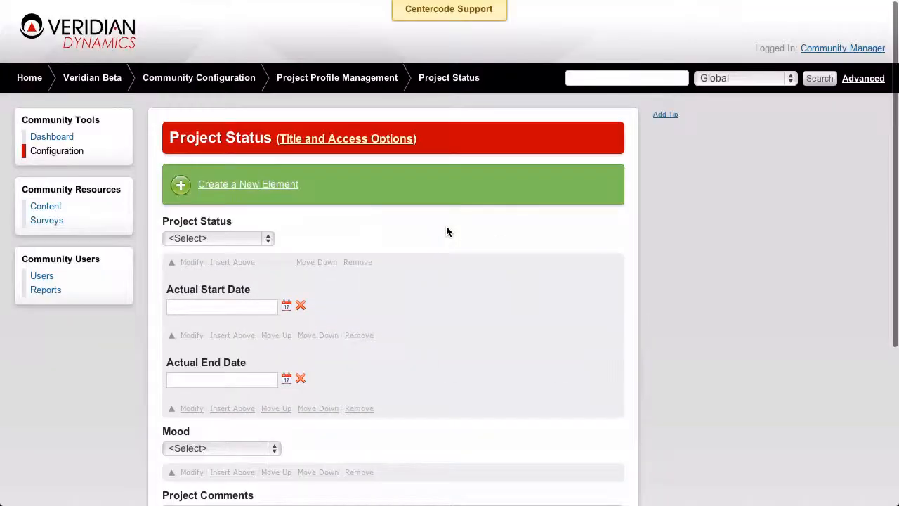
right_click(455, 226)
click(458, 228)
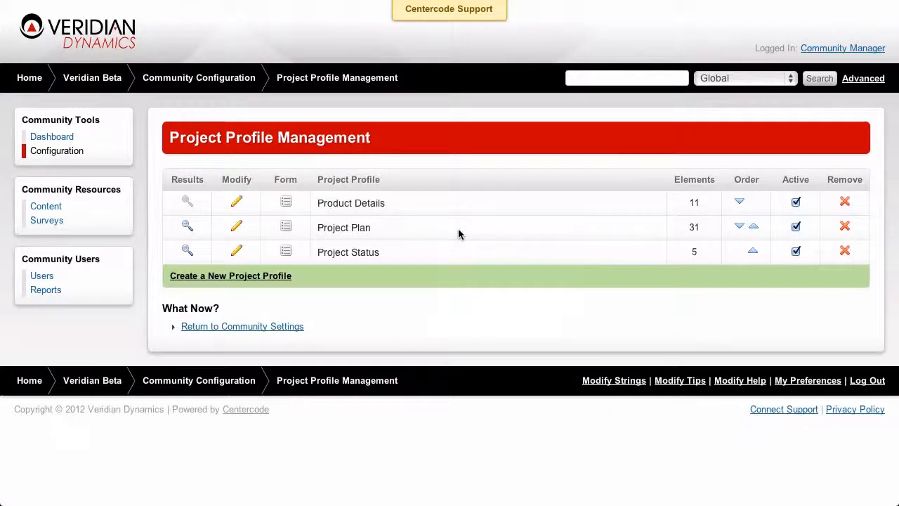
- Review the form of the Project Plan profile and return to the project profile list
click(287, 230)
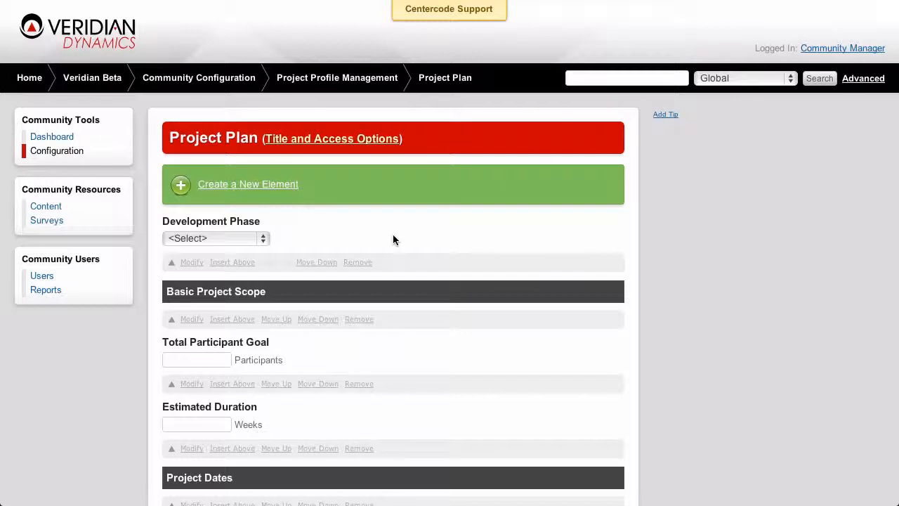
scroll(394, 240, down, 2)
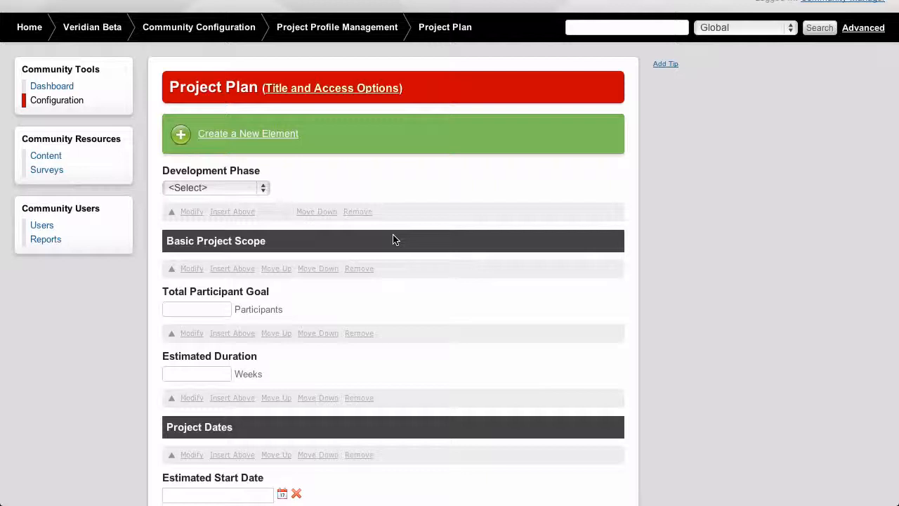
right_click(393, 239)
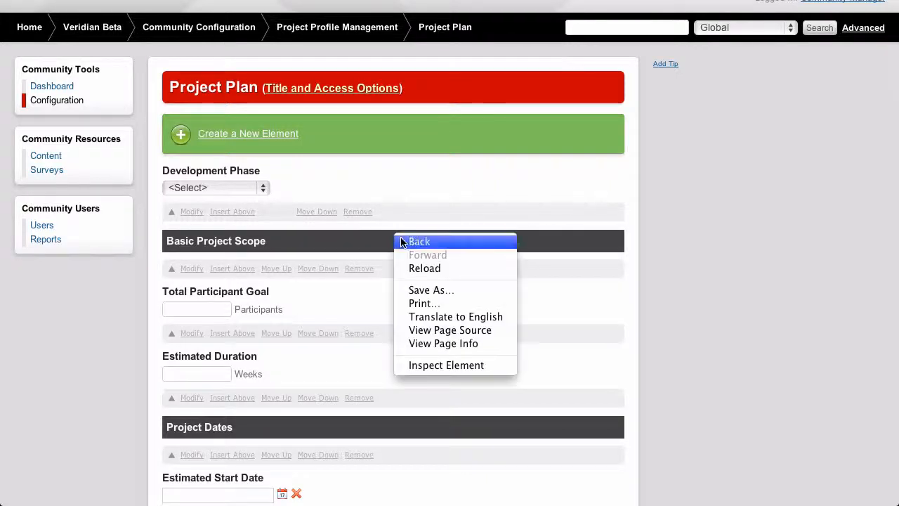
click(403, 239)
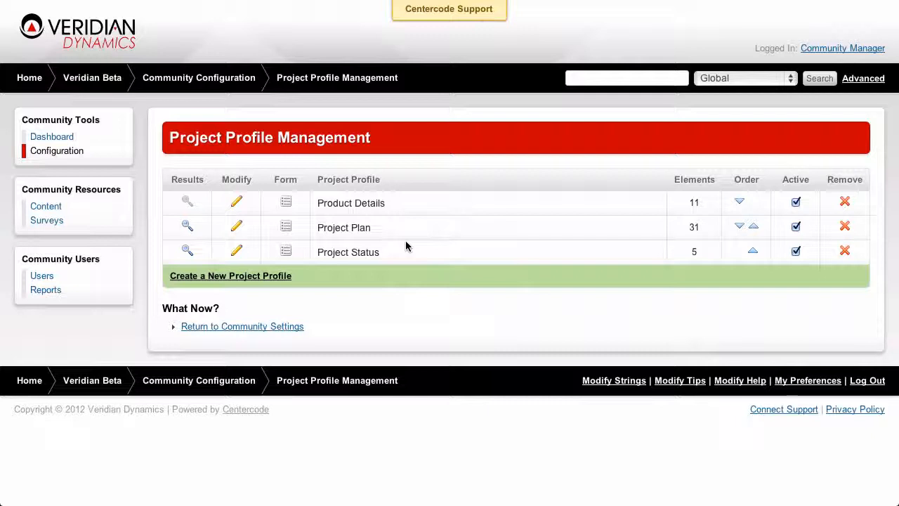
- View the Project Plan profile's results list and go back
click(185, 226)
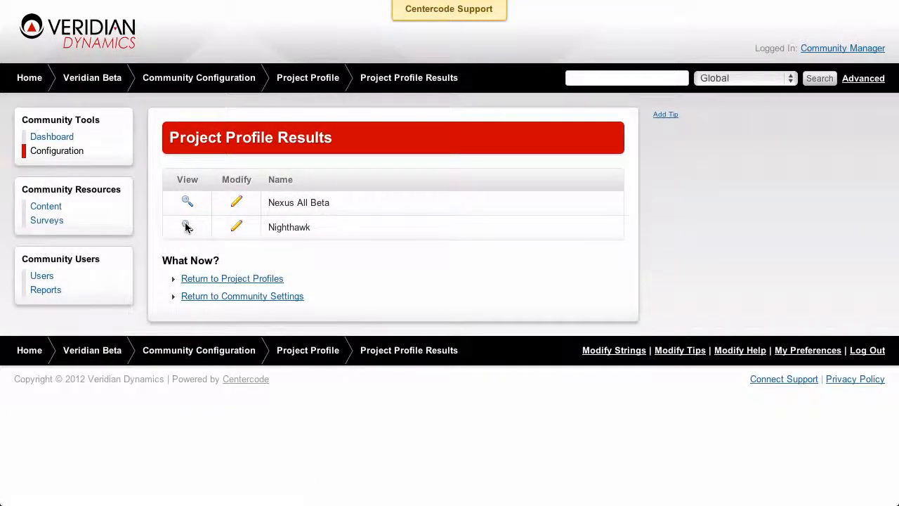
right_click(186, 226)
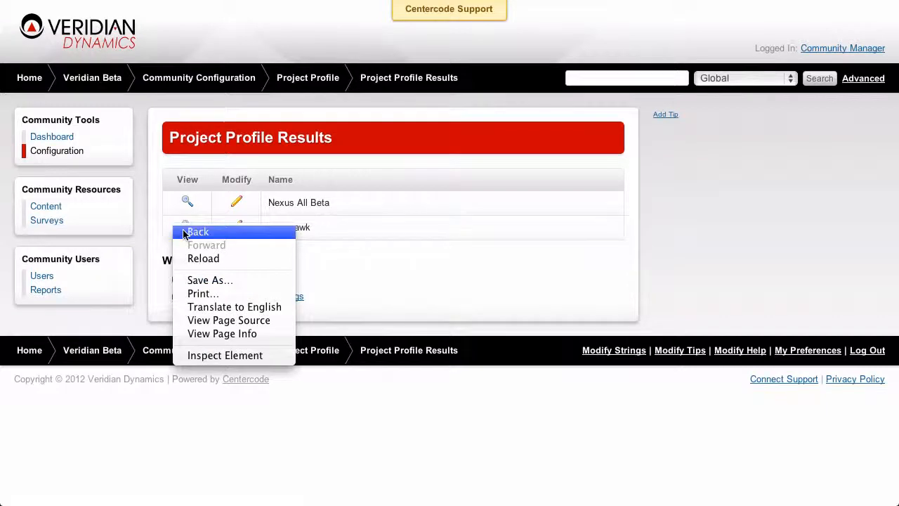
click(184, 233)
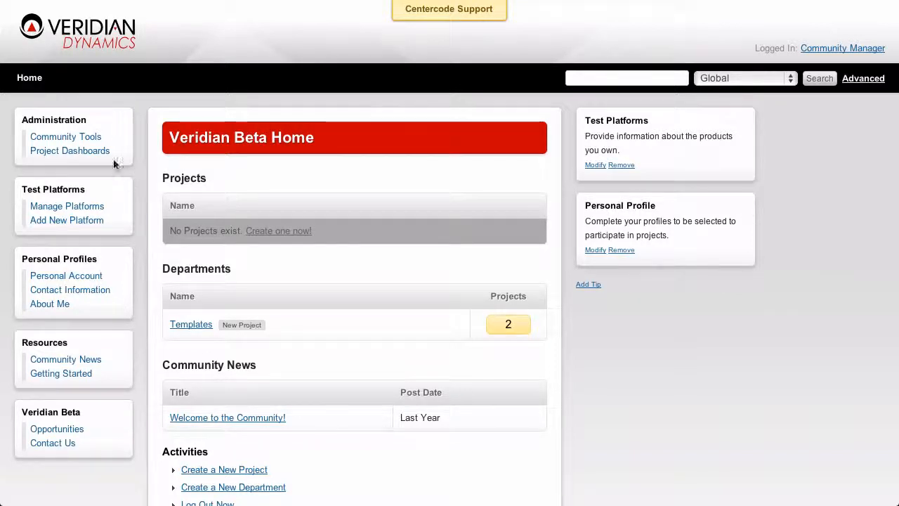
- Start a new view for the project dashboards and add Total Participant Goal and Estimated Duration from the Project Plan profile
click(108, 152)
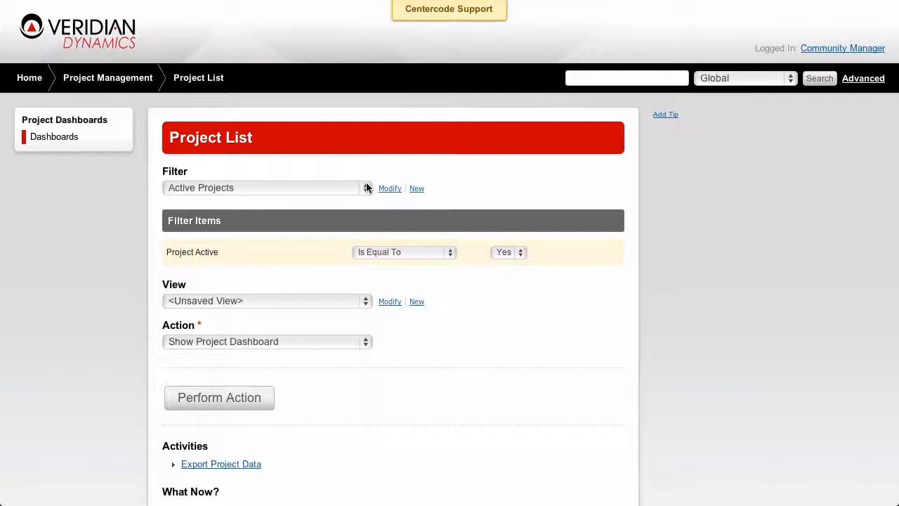
click(411, 304)
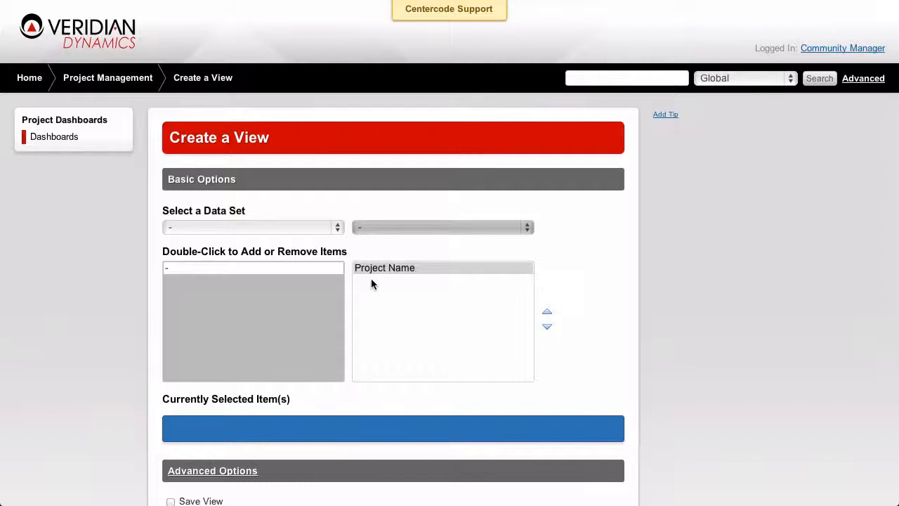
click(336, 228)
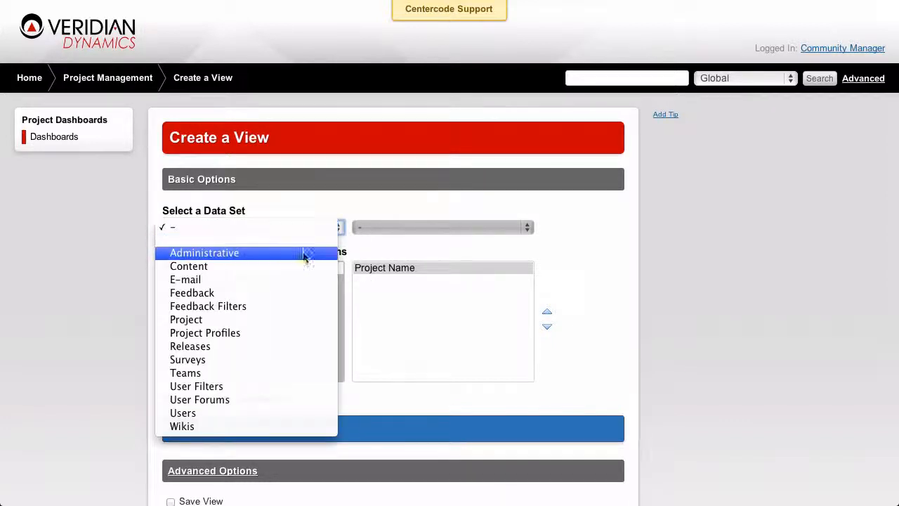
click(293, 333)
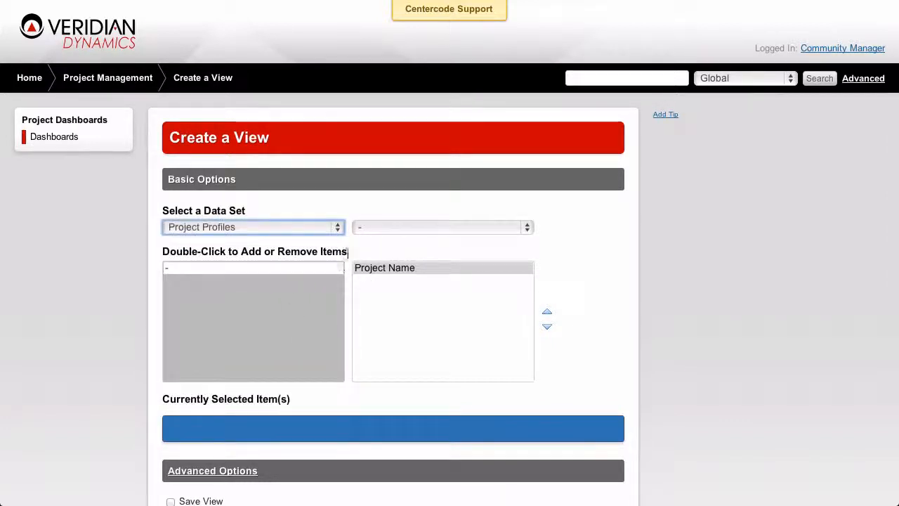
click(371, 227)
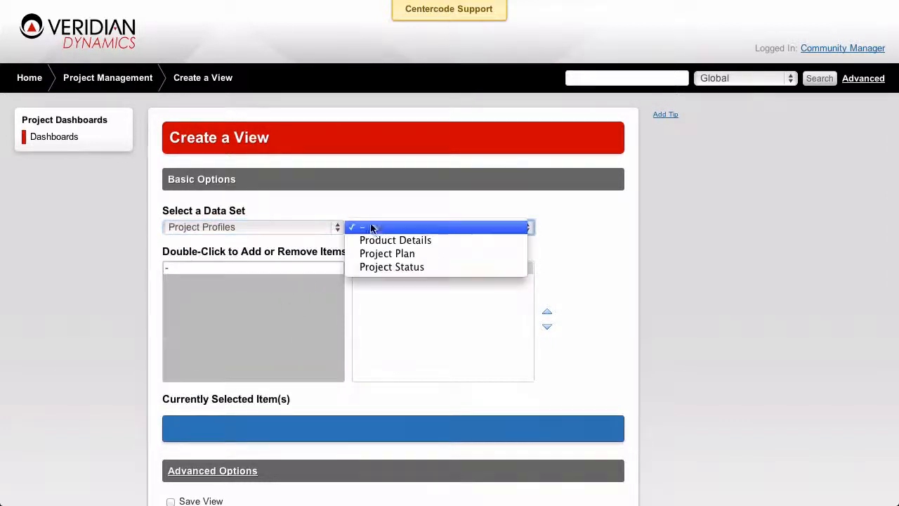
click(391, 254)
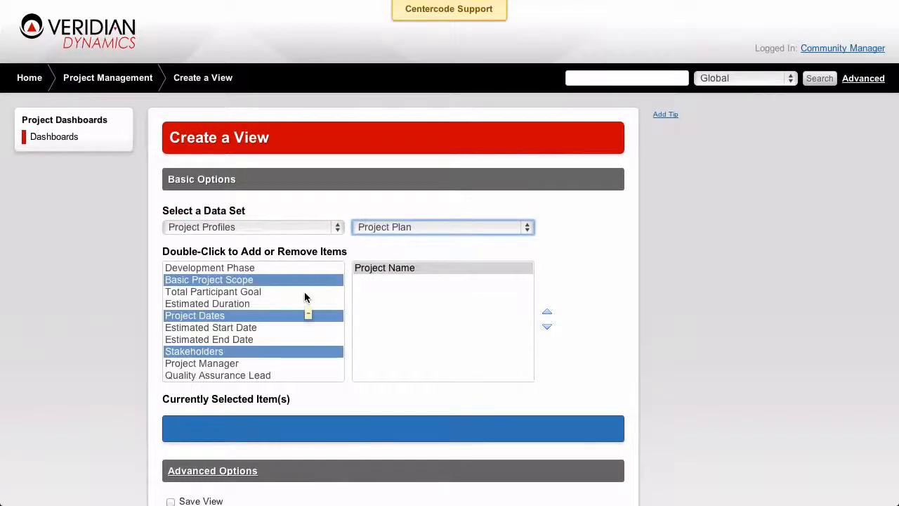
double_click(304, 292)
double_click(305, 292)
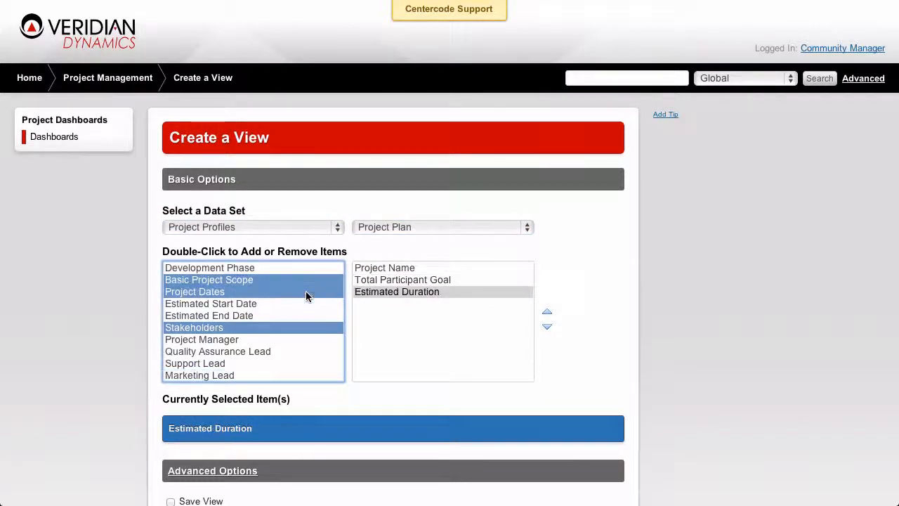
- Add Closed Critical Issues and Open High Importance from the Feedback Filters data set to the view
click(337, 229)
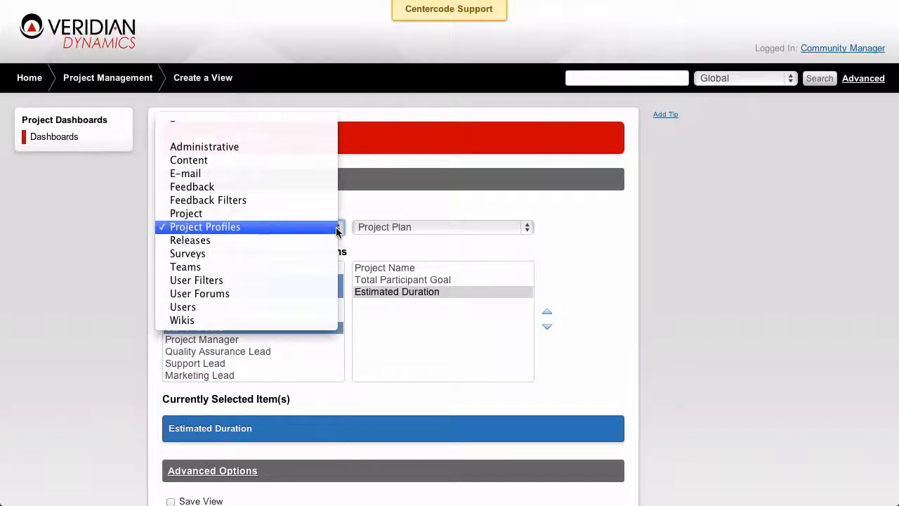
click(321, 202)
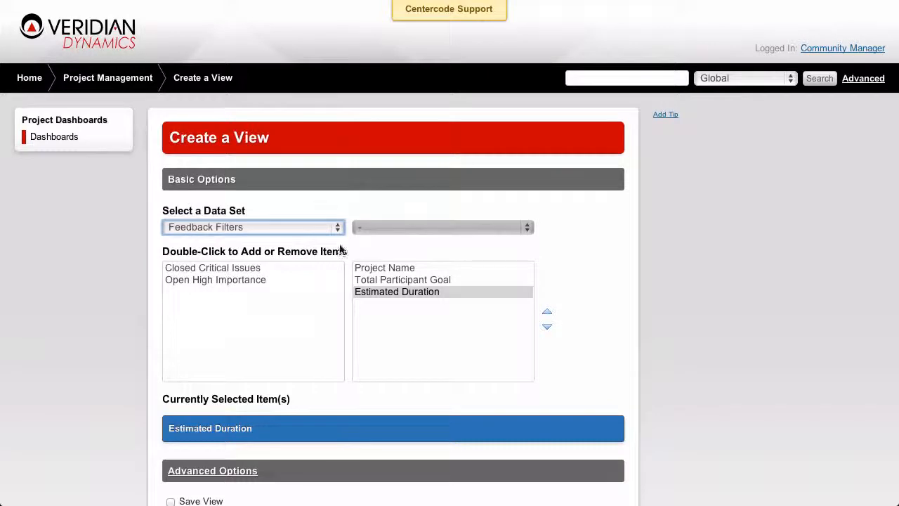
double_click(306, 267)
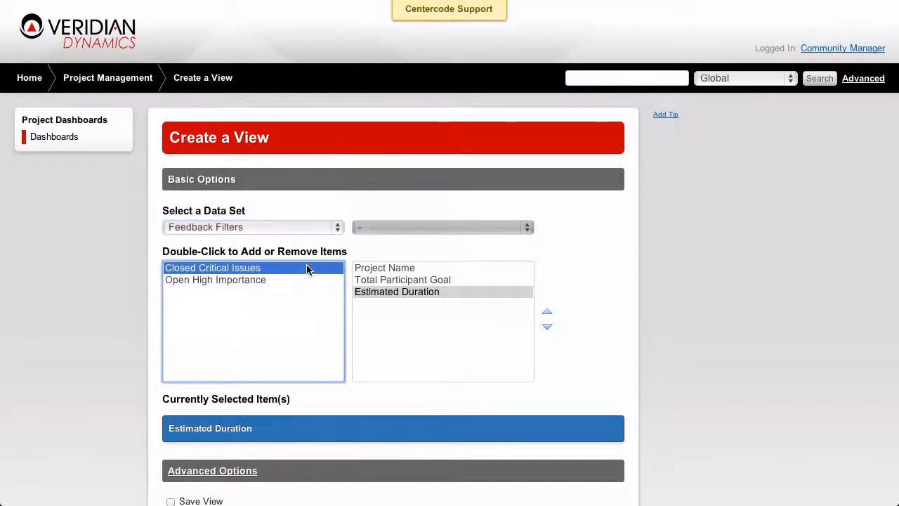
double_click(306, 266)
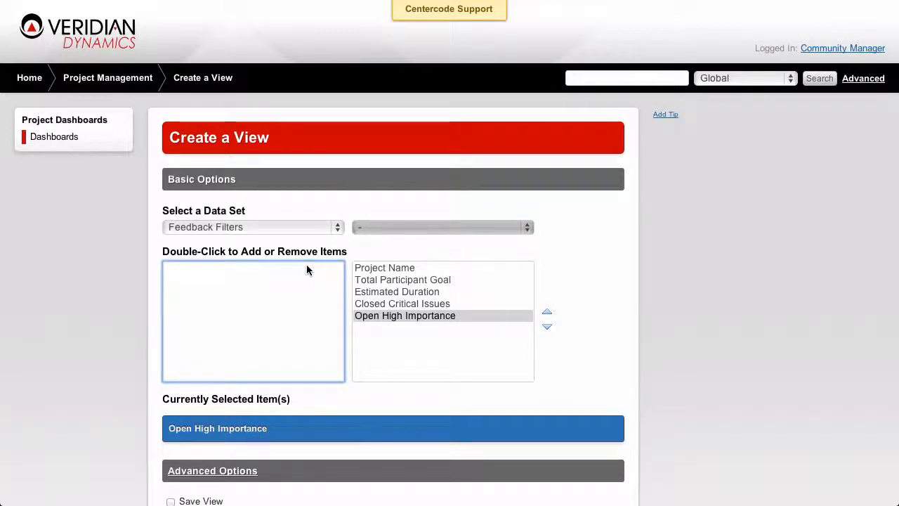
- Add Bug Reports Total from the Feedback data set and place it directly below Estimated Duration
click(334, 227)
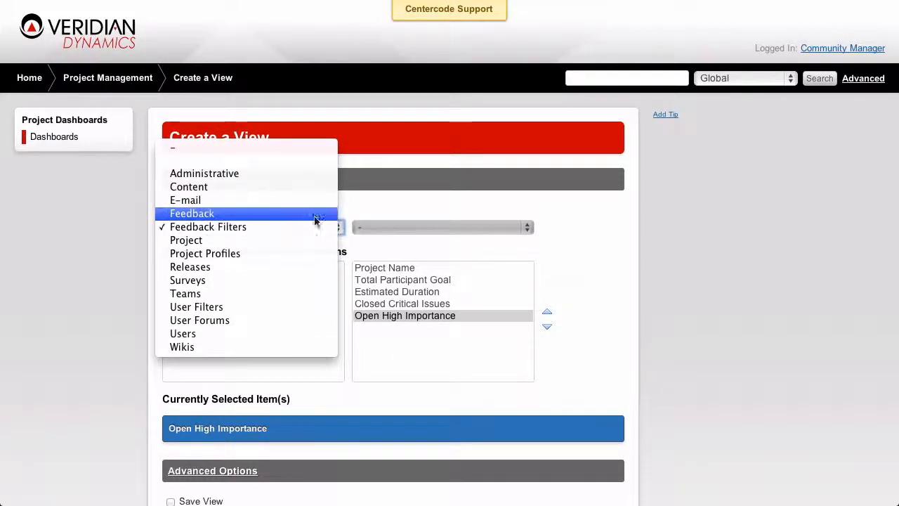
click(315, 220)
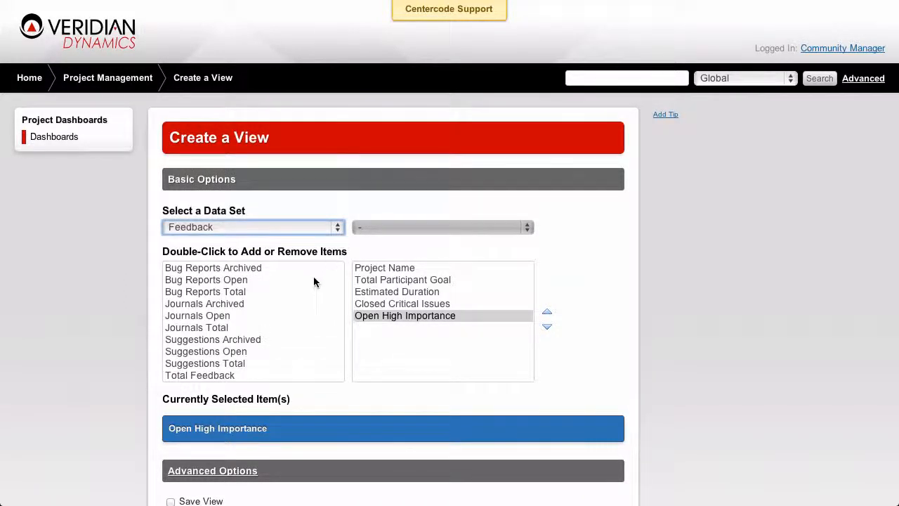
double_click(262, 291)
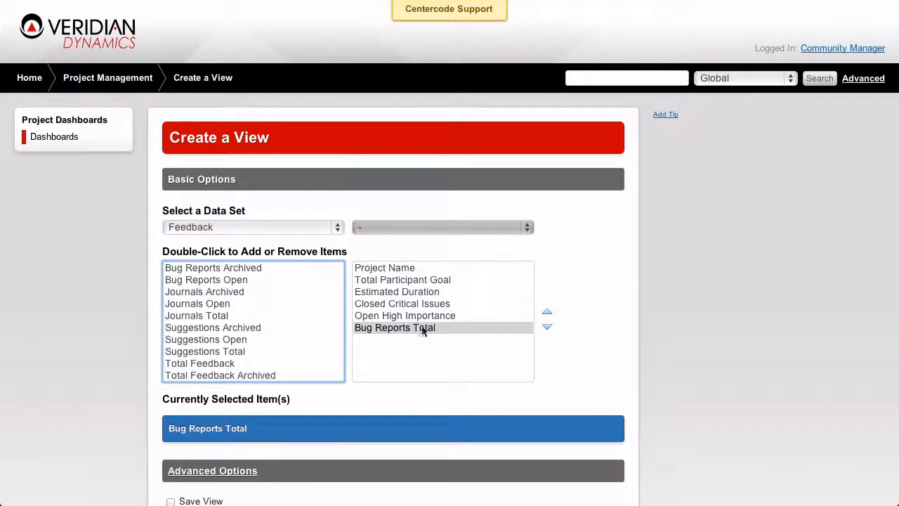
click(546, 312)
click(546, 311)
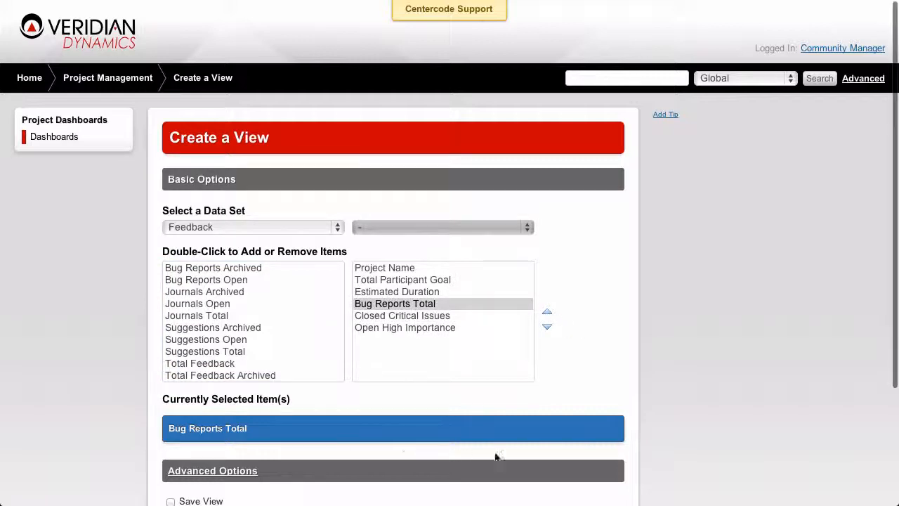
- Save the new view as "User Feedback View" and show the project dashboard for active projects with it
scroll(525, 442, down, 5)
click(248, 321)
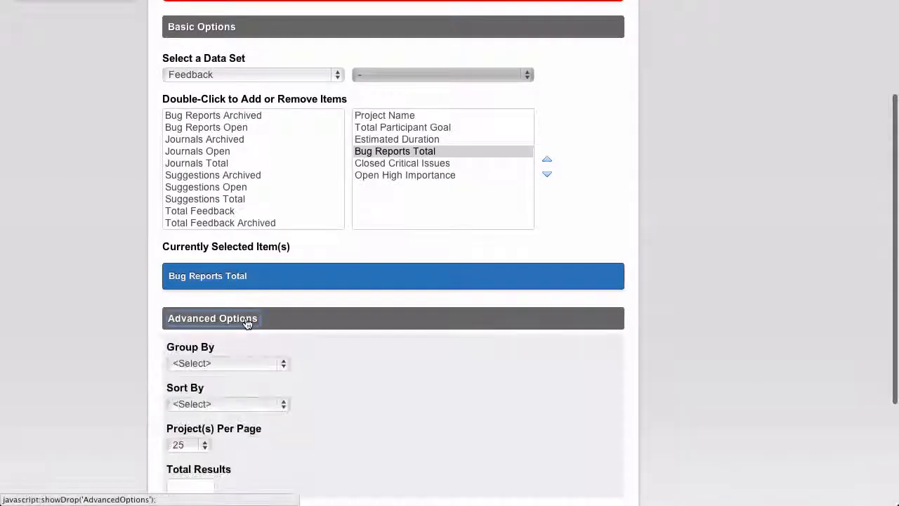
scroll(365, 373, down, 5)
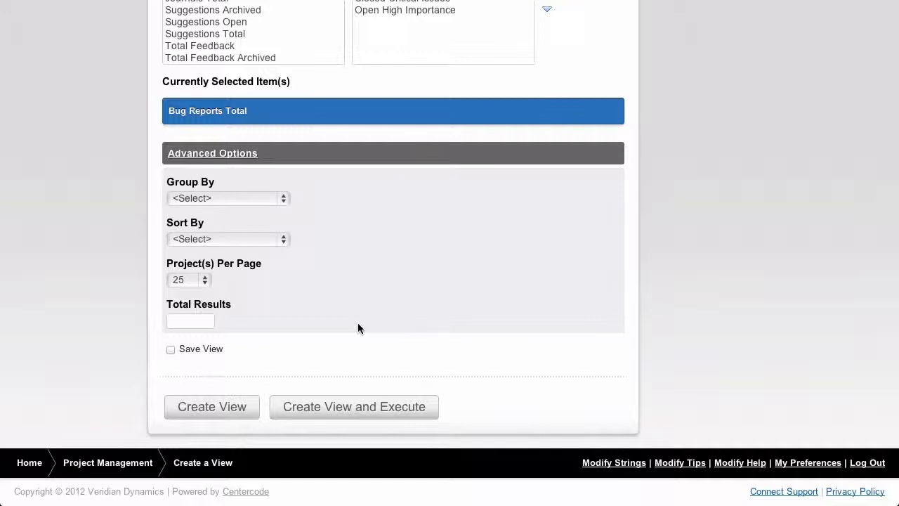
click(208, 279)
click(170, 349)
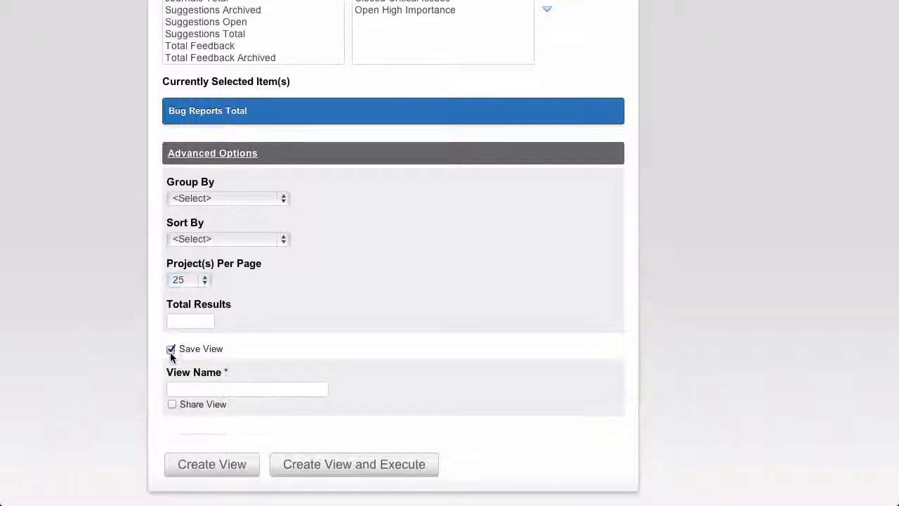
click(233, 388)
text(User Feedback View)
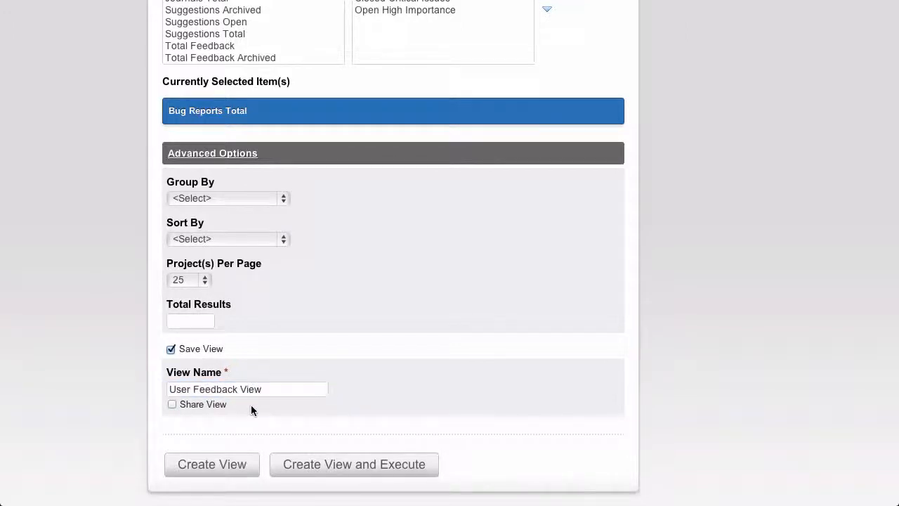
click(251, 463)
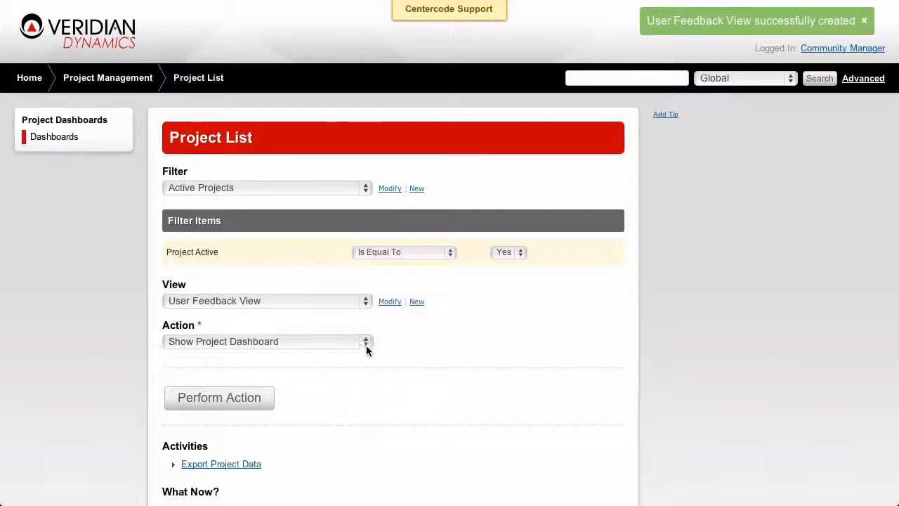
click(262, 398)
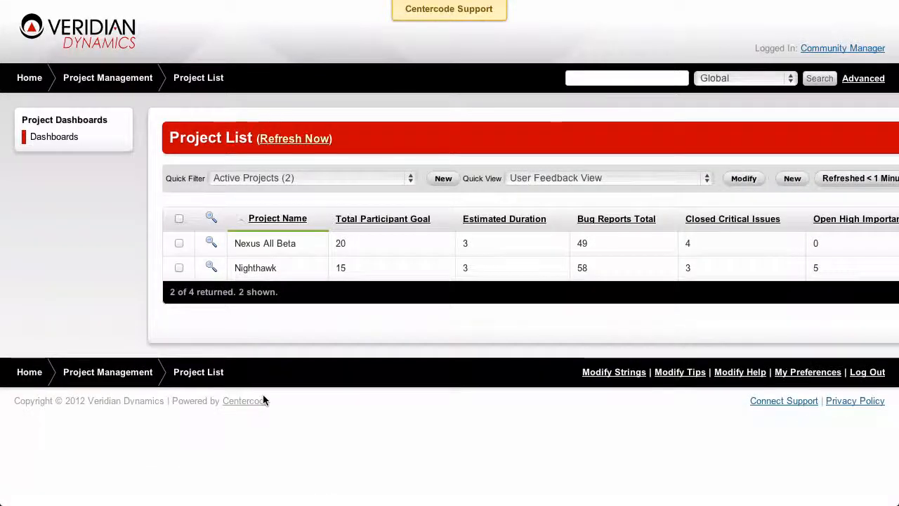
scroll(263, 399, right, 2)
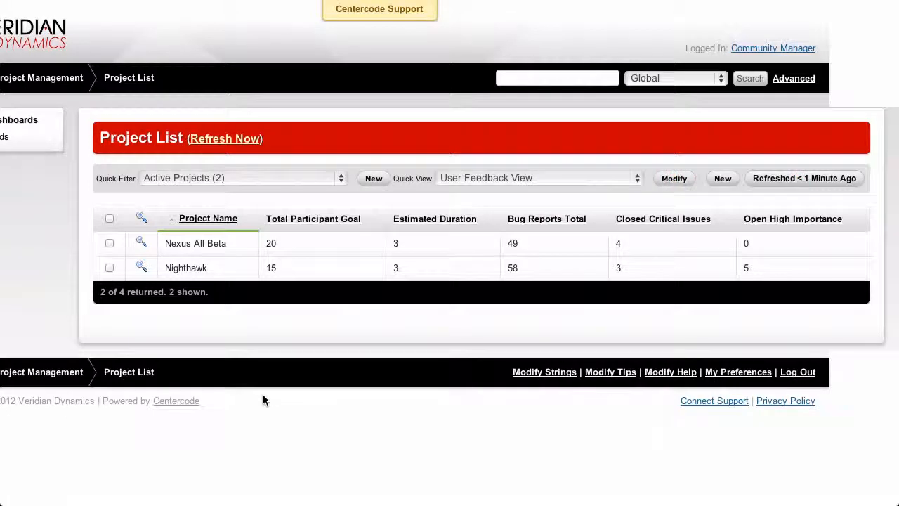
- Modify the User Feedback View by adding External Participants from the Teams data set
click(656, 180)
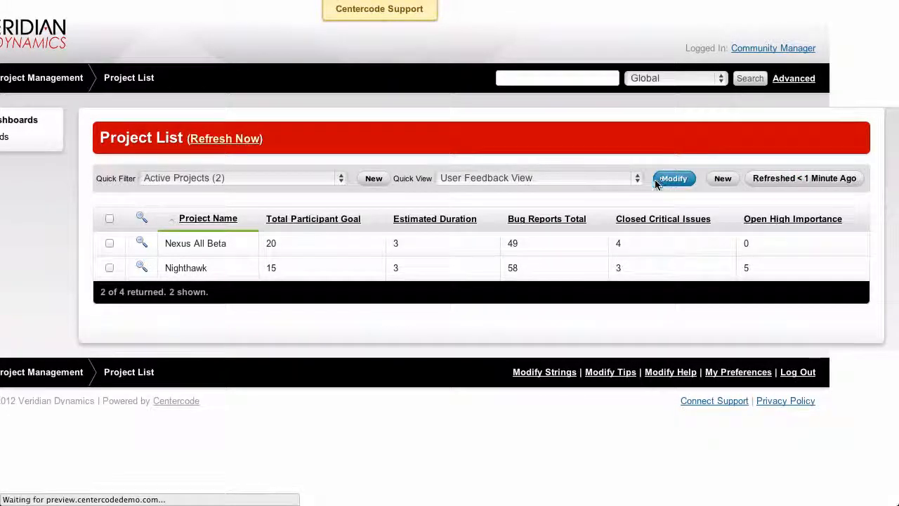
click(338, 228)
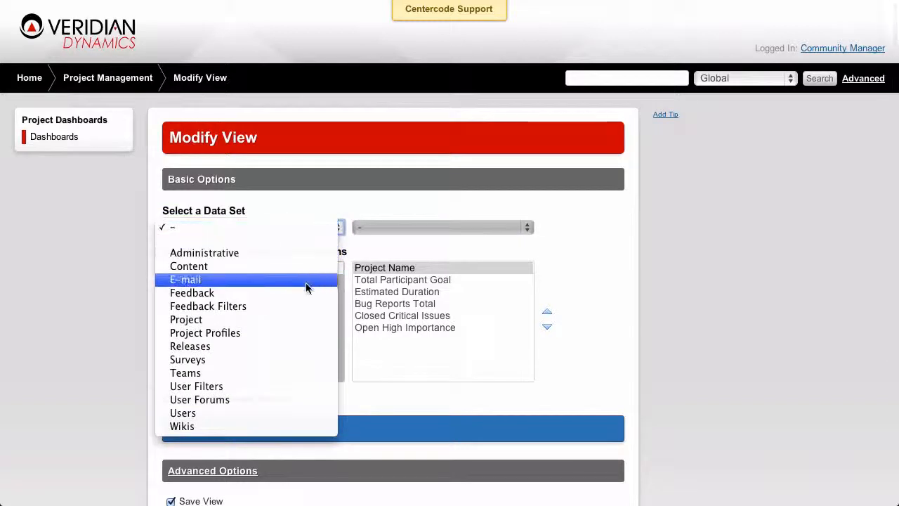
click(299, 373)
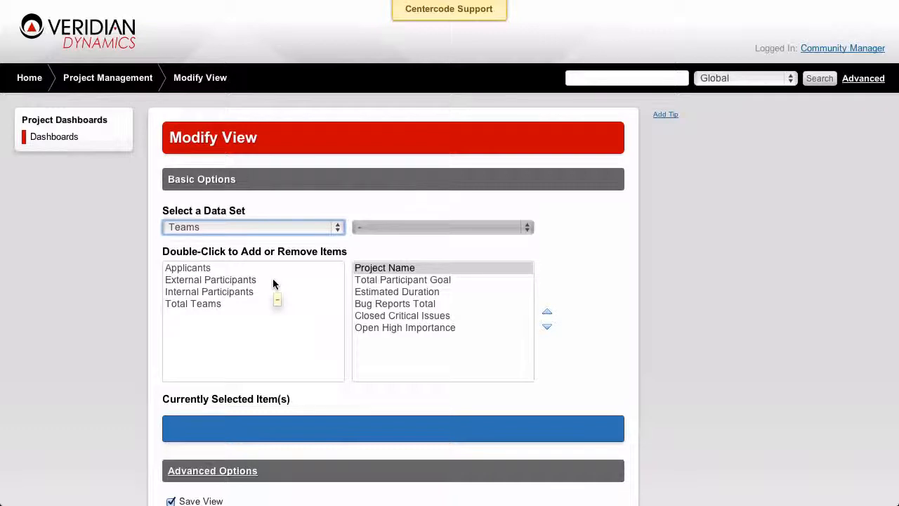
double_click(272, 281)
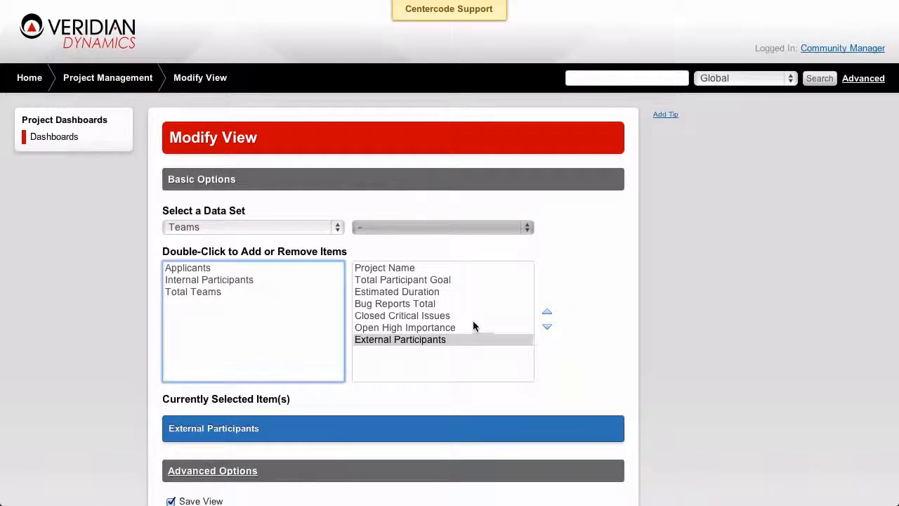
- Place External Participants directly below Total Participant Goal, and update and execute the view
click(547, 313)
click(547, 312)
click(547, 313)
click(547, 313)
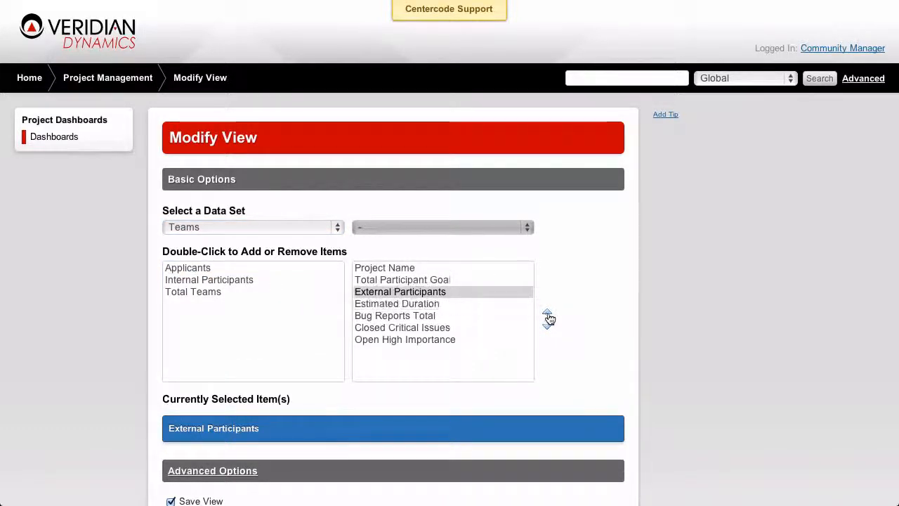
scroll(583, 321, down, 3)
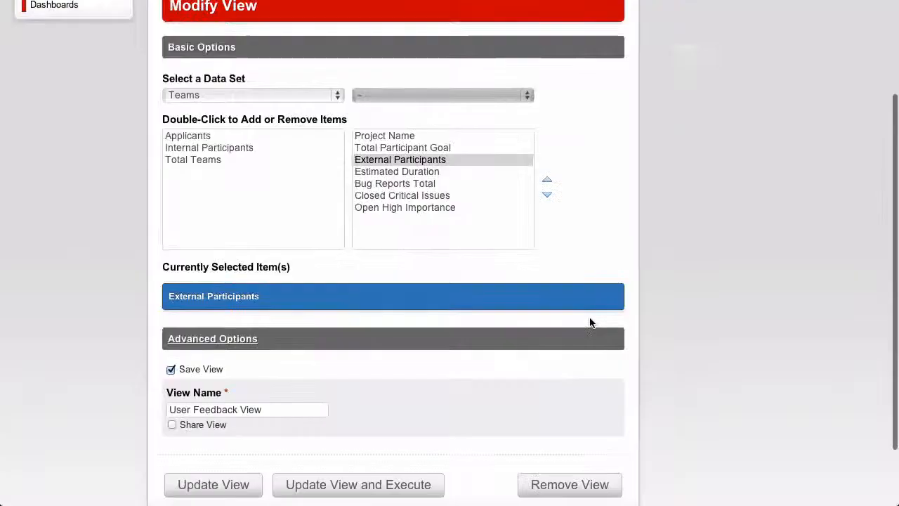
click(302, 485)
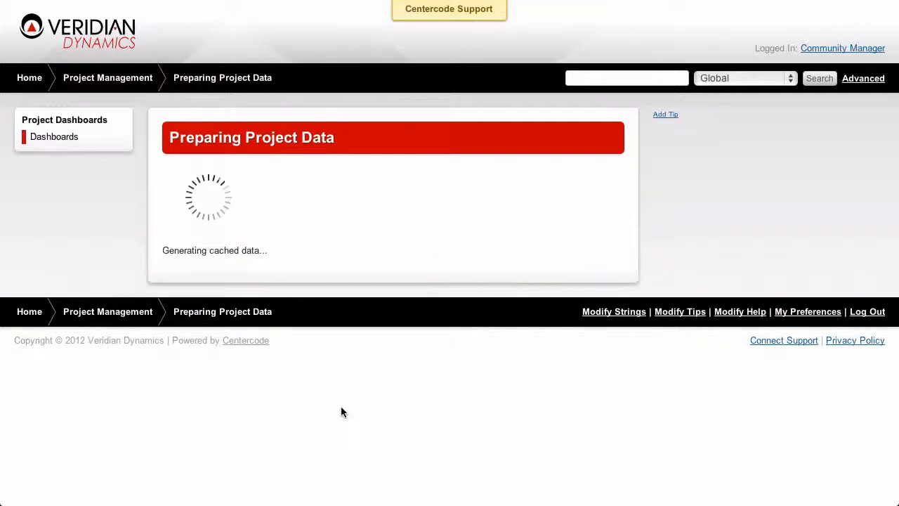